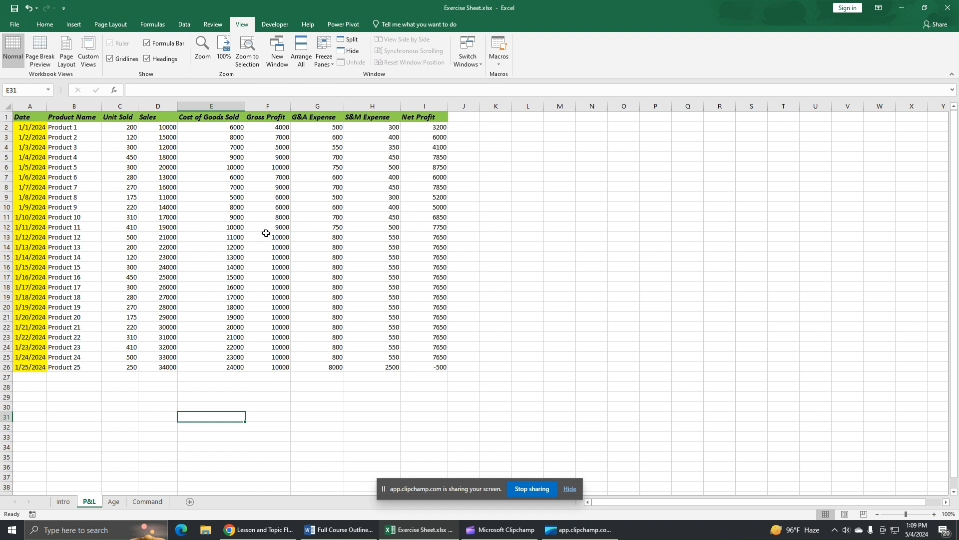
Step: Select column E, Cost of Goods Sold, on the P&L sheet
click(217, 106)
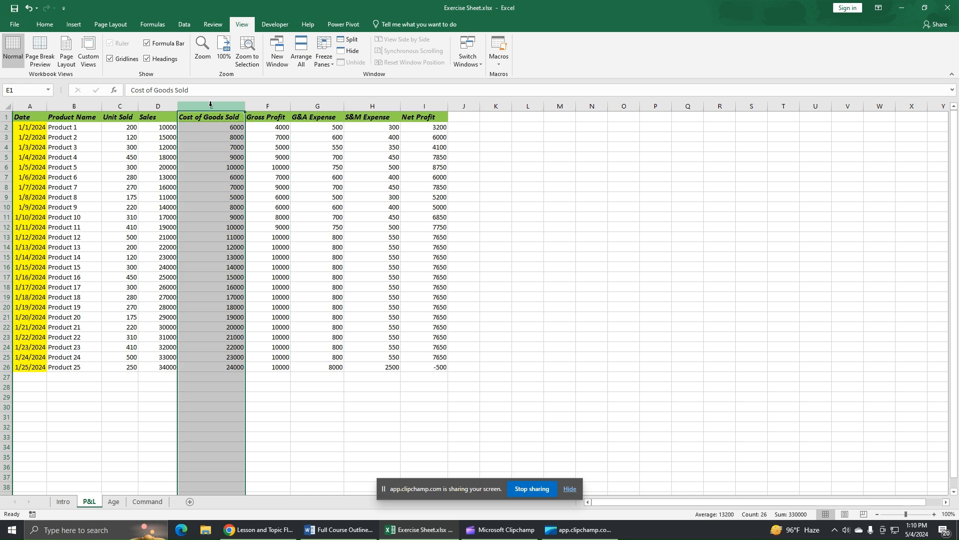
Step: Hide column E (Cost of Goods Sold), then unhide it by selecting columns D–F
right_click(211, 104)
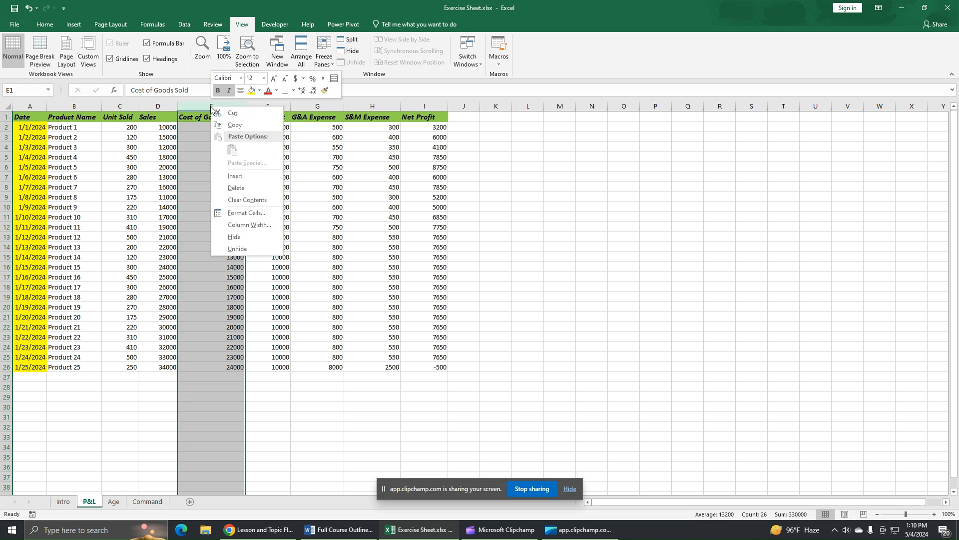
click(244, 236)
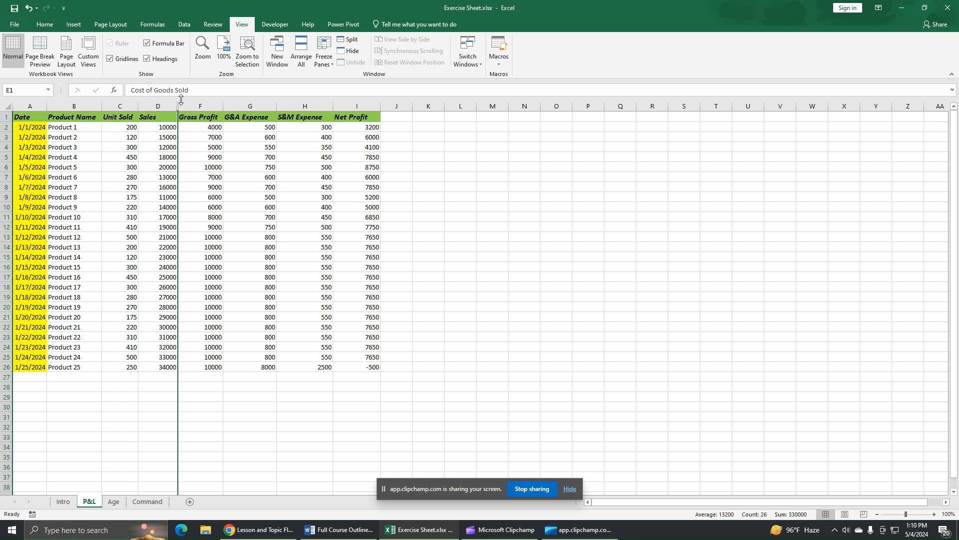
click(156, 105)
drag(156, 105, 200, 106)
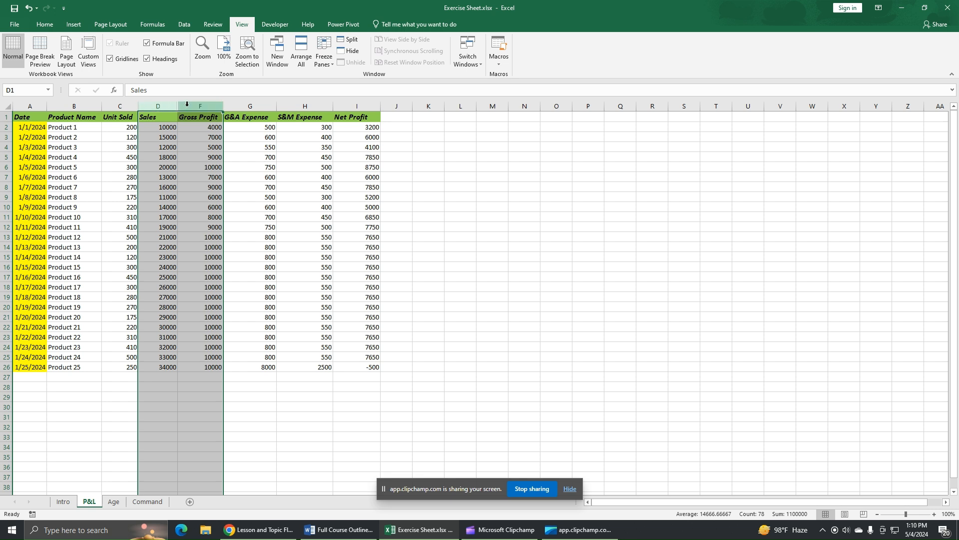
right_click(188, 104)
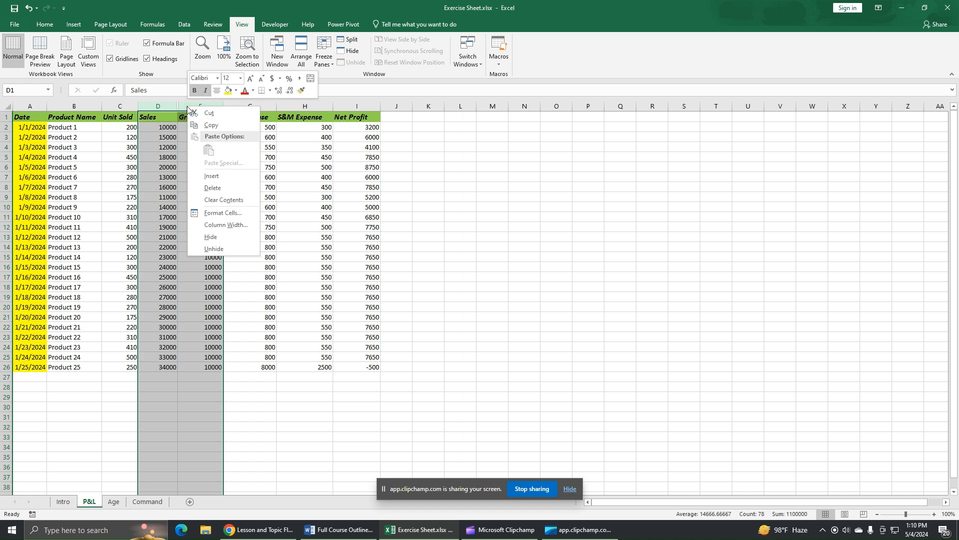
click(215, 249)
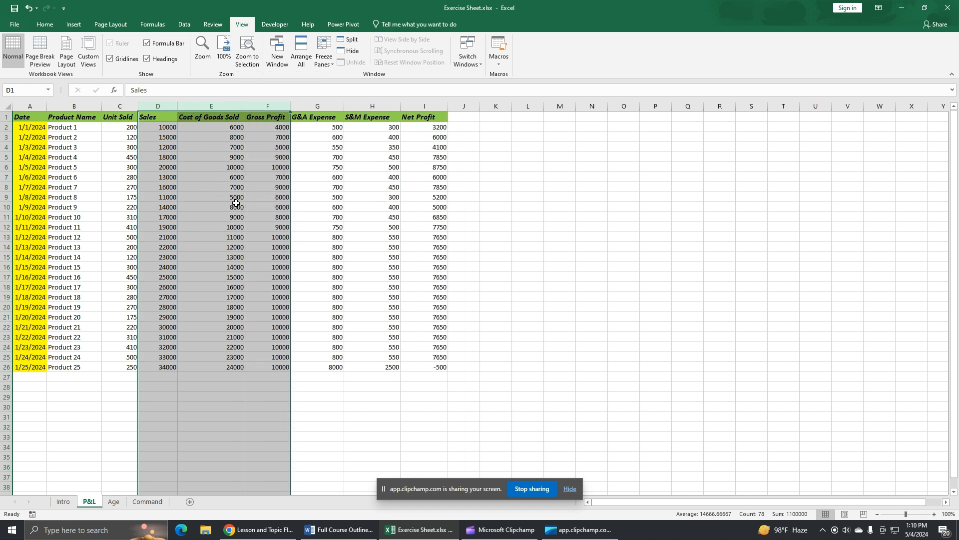
click(367, 395)
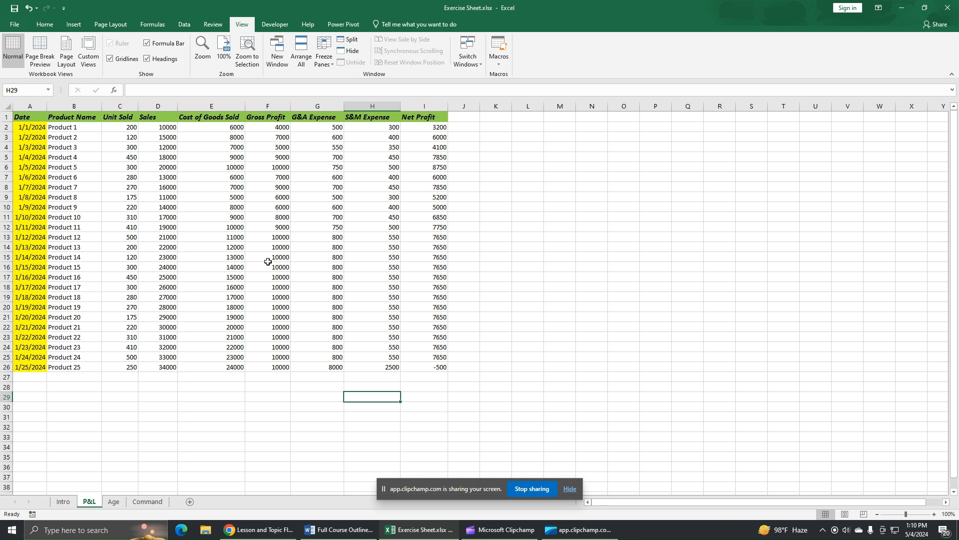
Step: Hide column G (G&A Expense), then unhide it by selecting columns F–H
click(325, 104)
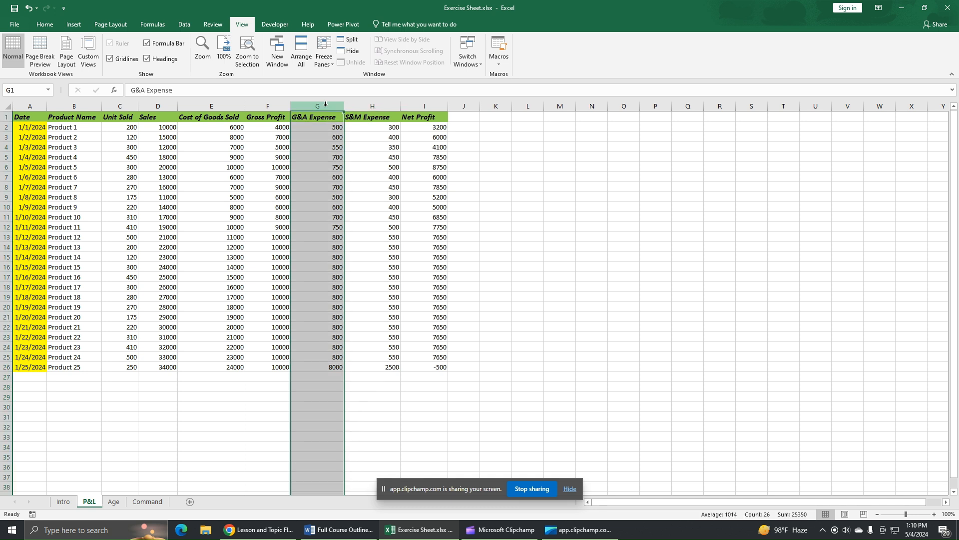
right_click(326, 104)
click(368, 236)
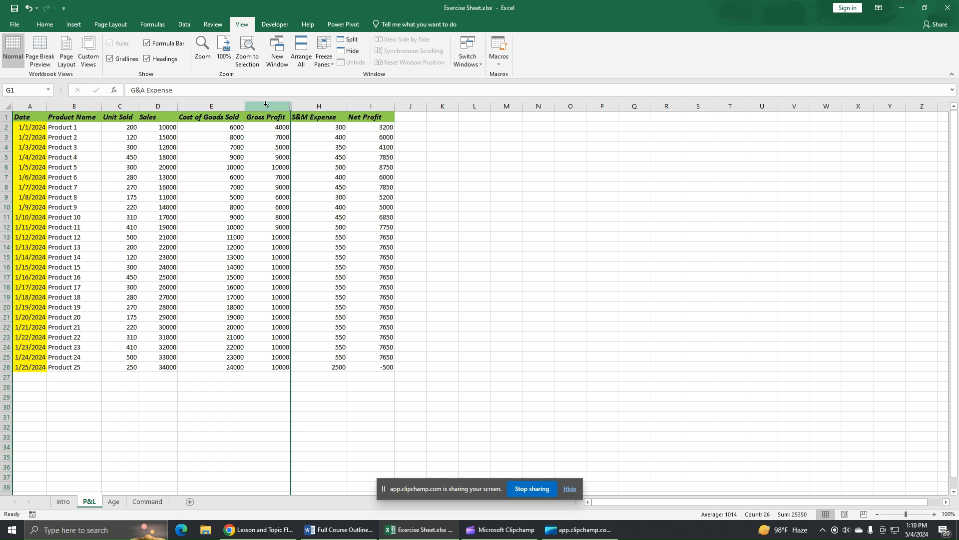
drag(265, 103, 304, 104)
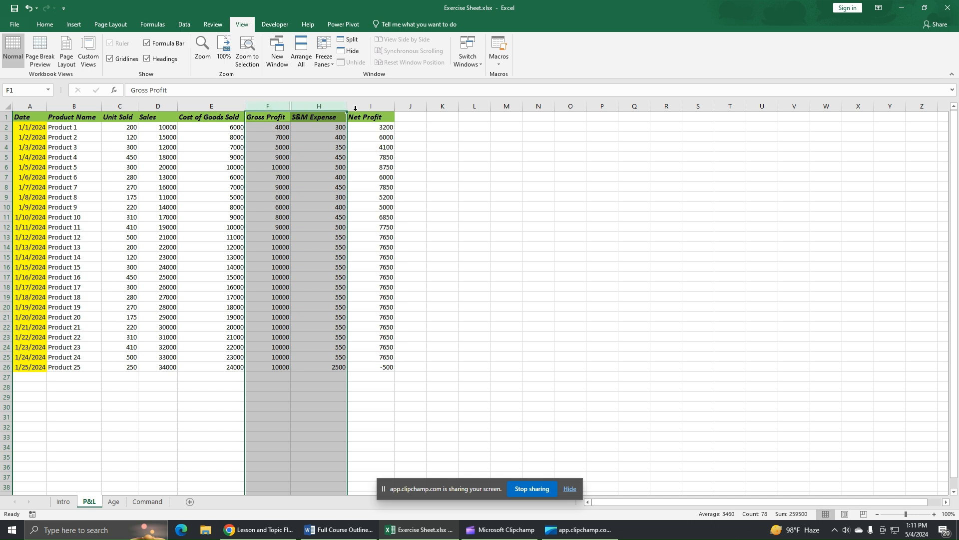
right_click(278, 105)
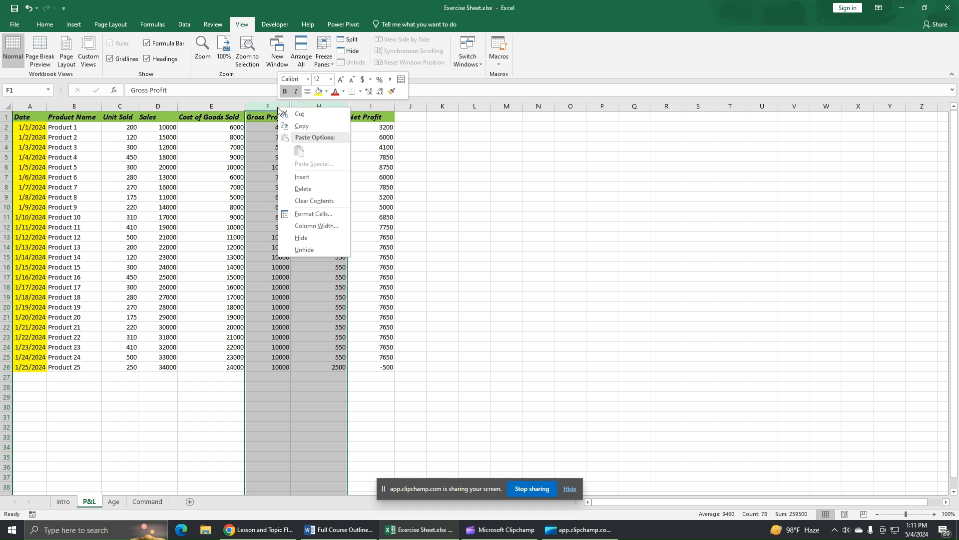
click(308, 250)
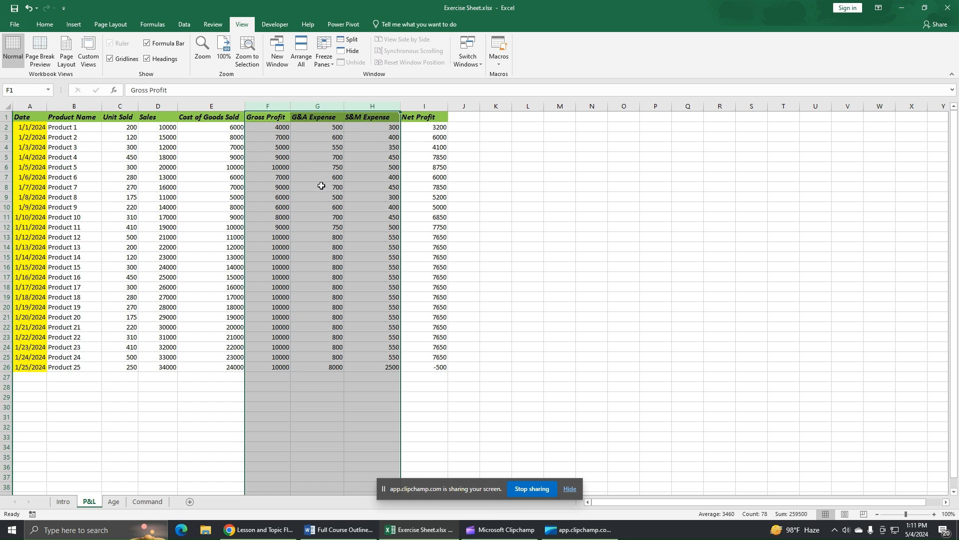
click(324, 102)
Step: Hide column G again and restore it by double-clicking the F/H header boundary
right_click(324, 104)
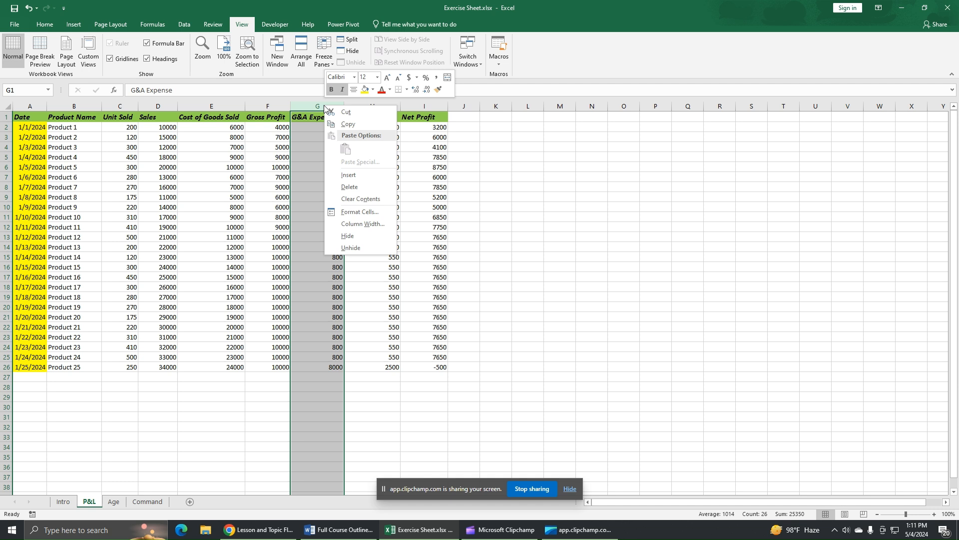
click(372, 236)
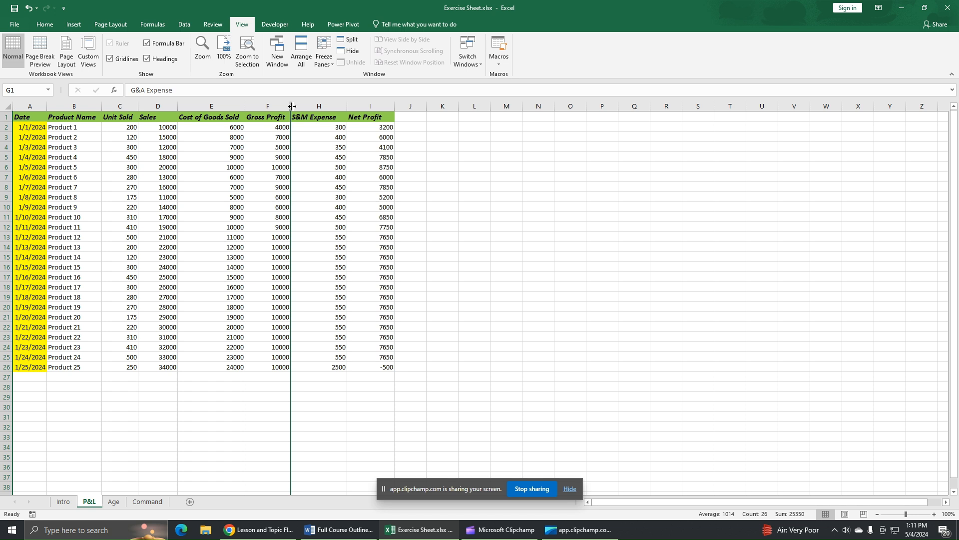
double_click(292, 106)
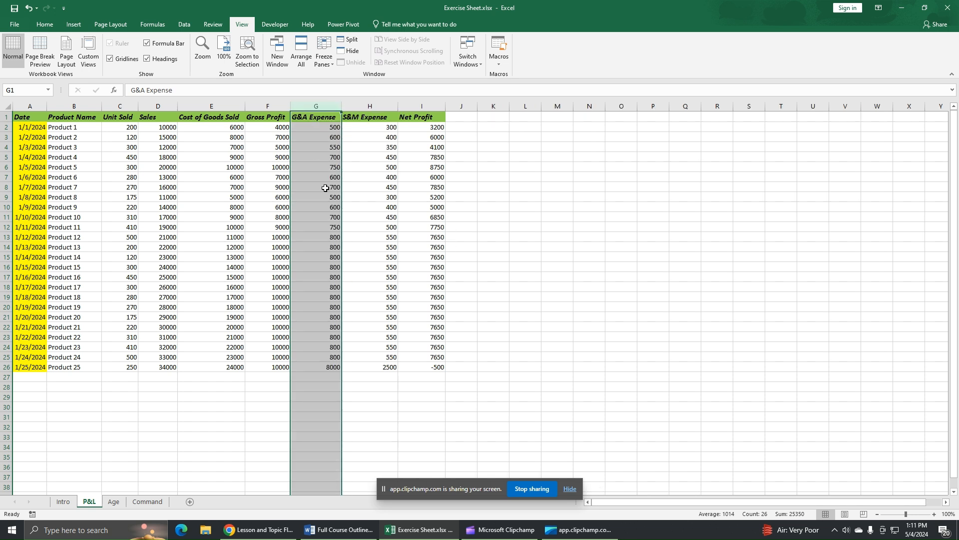
click(228, 104)
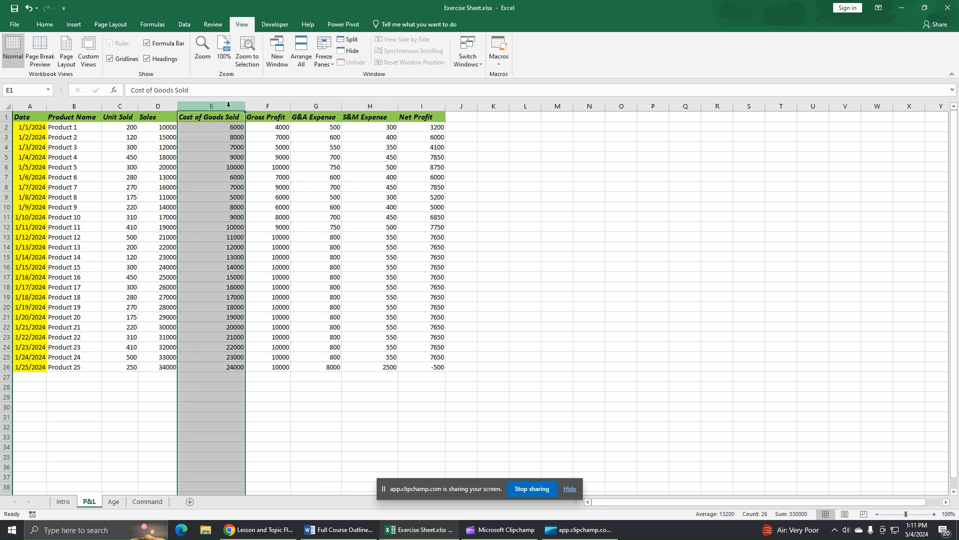
Step: Hide column E and restore it by double-clicking the D/F header boundary
right_click(228, 105)
click(249, 250)
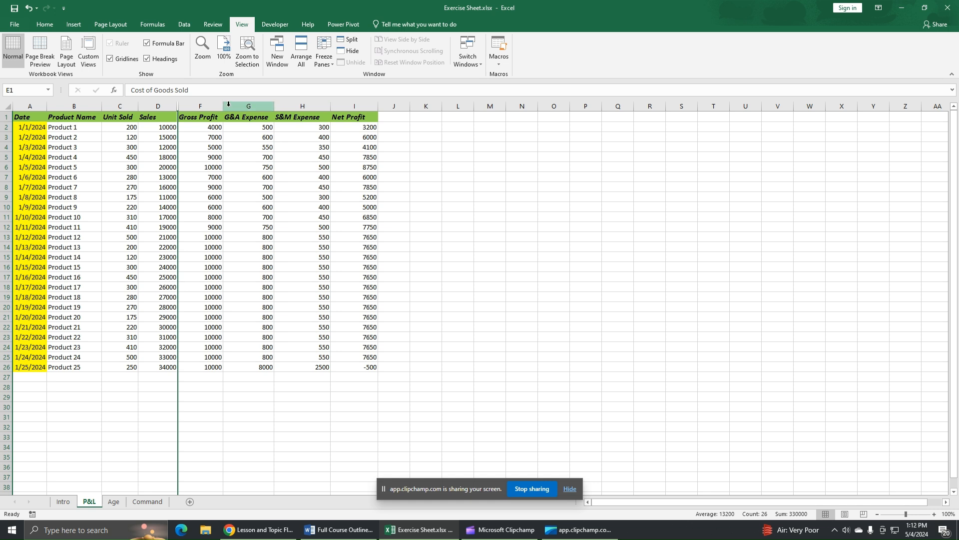
double_click(178, 106)
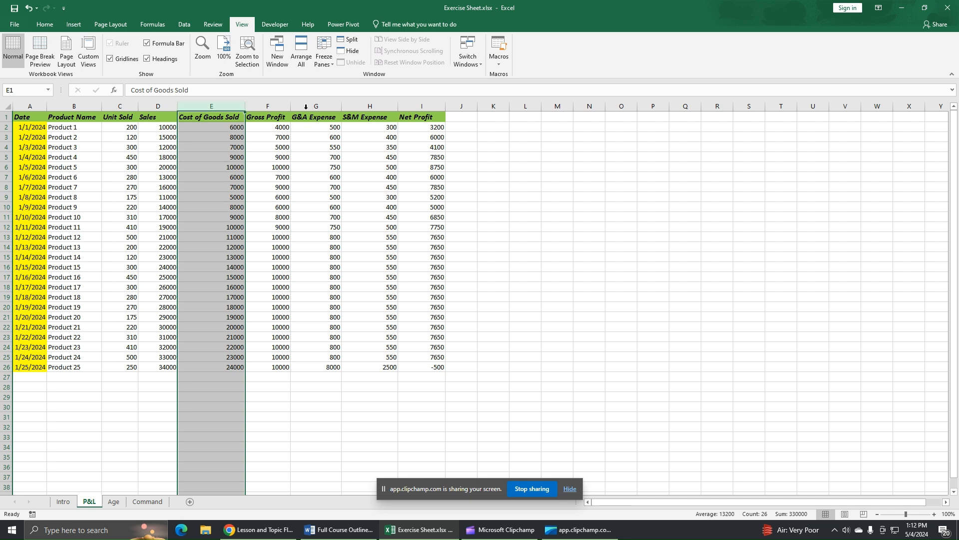
Step: Hide column E again, then unhide it by selecting columns D–F
right_click(210, 106)
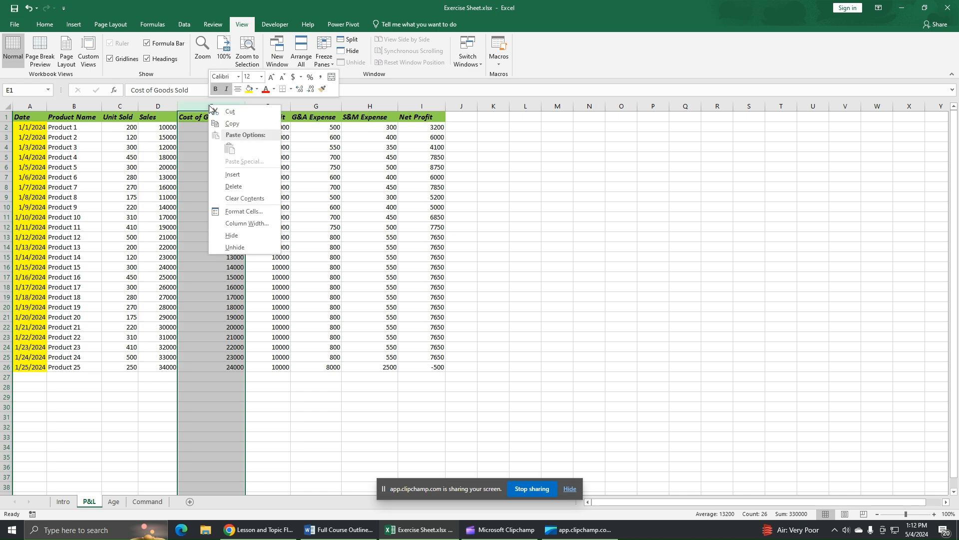
click(232, 235)
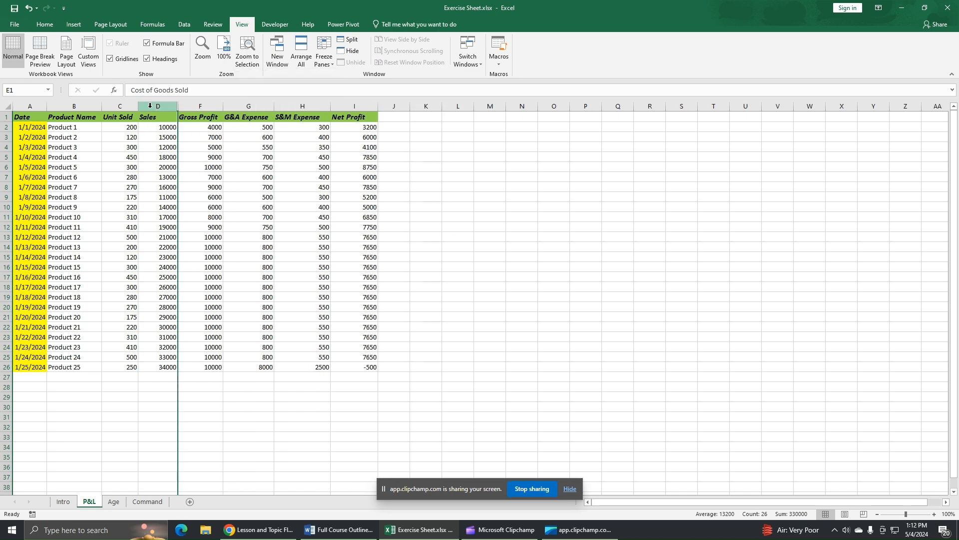
drag(150, 106, 182, 113)
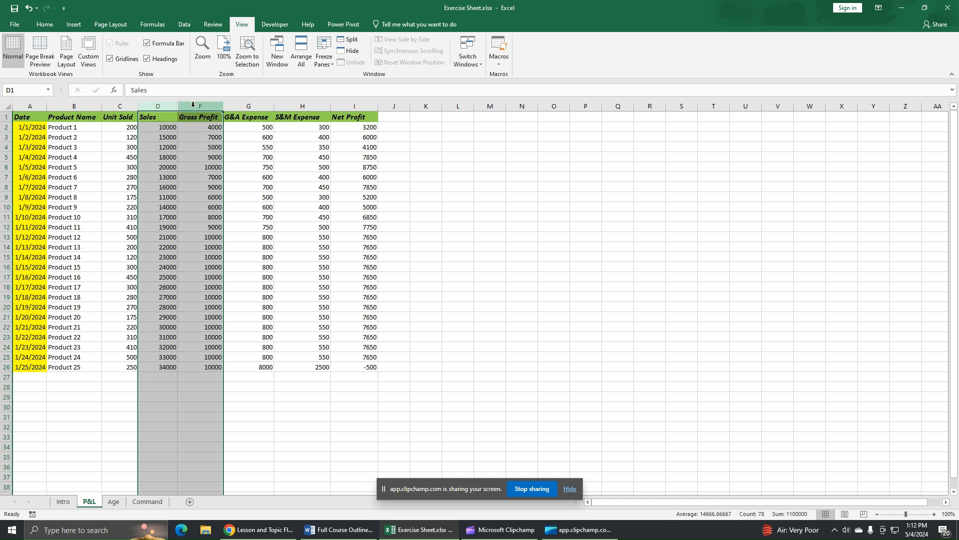
right_click(194, 108)
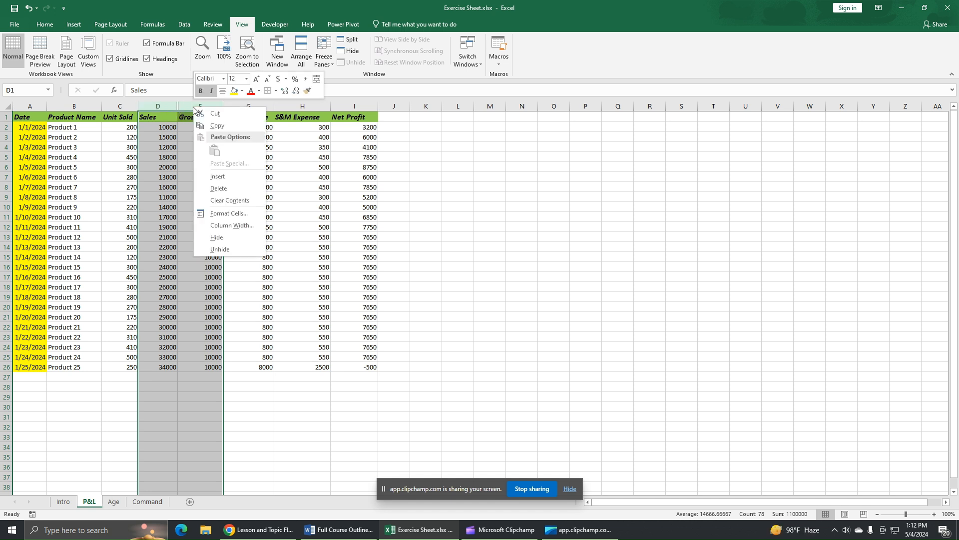
click(232, 248)
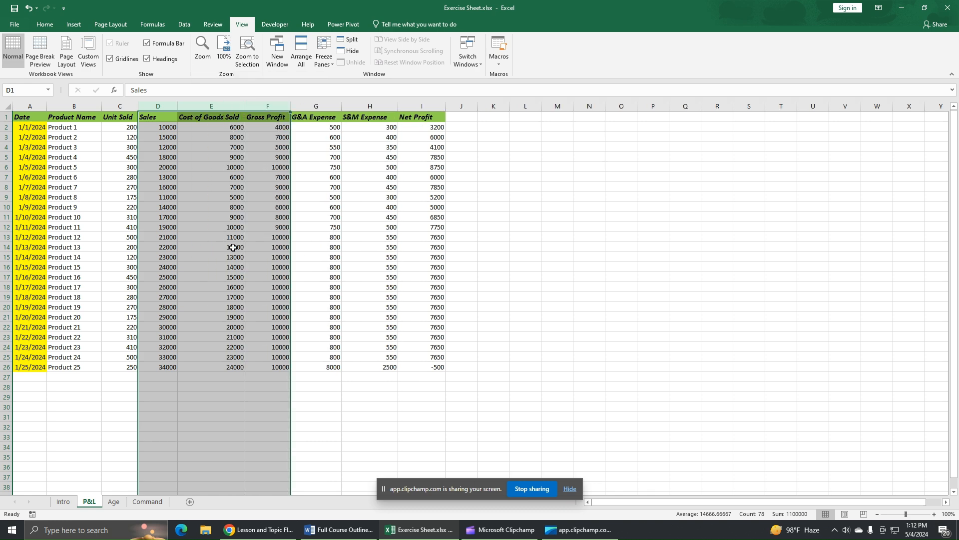
click(54, 217)
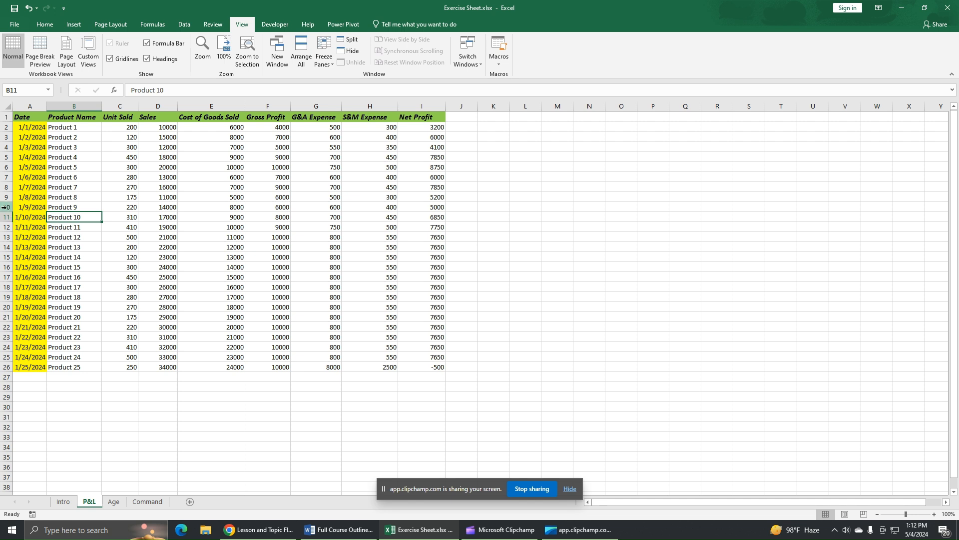
Step: Hide rows 10–15 (Products 9–14), then unhide them by selecting rows 9–16
drag(6, 207, 4, 256)
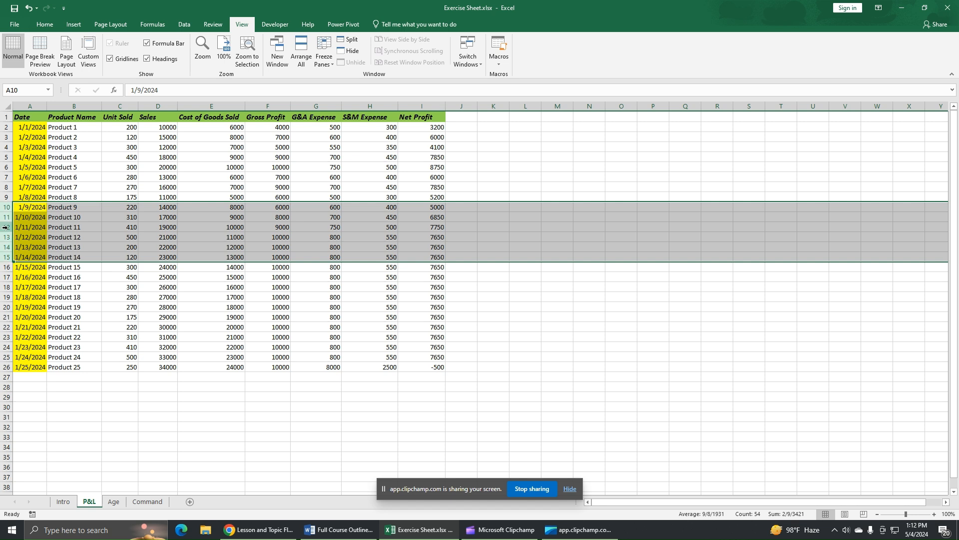
right_click(4, 227)
click(41, 356)
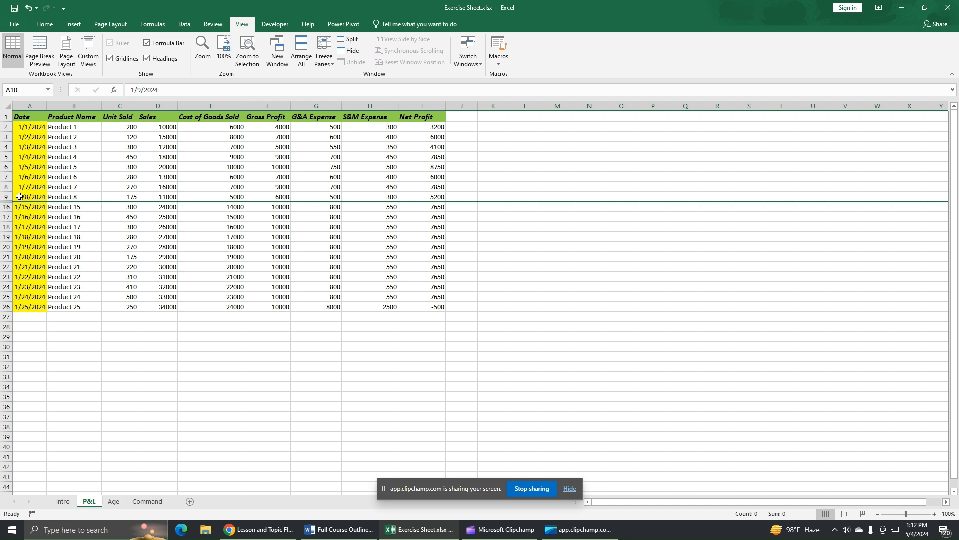
drag(5, 197, 8, 209)
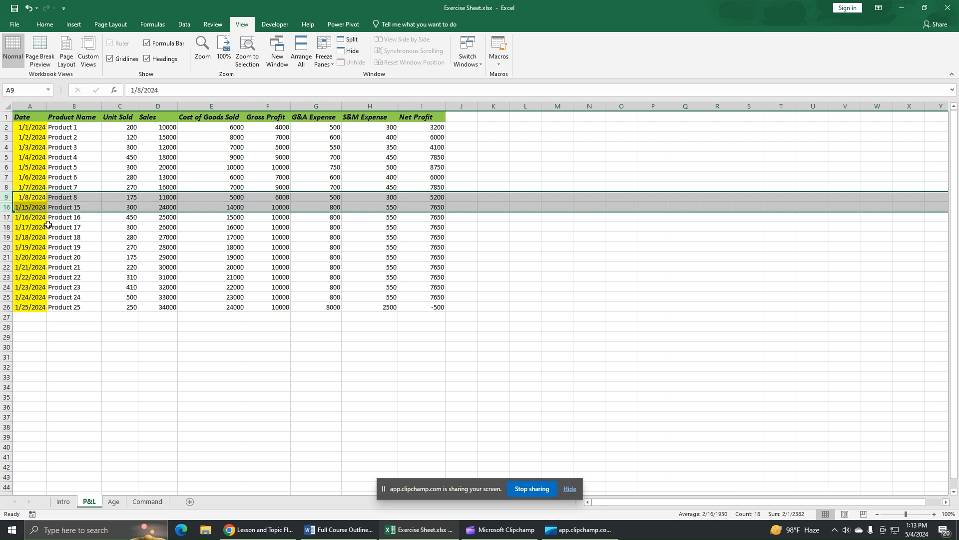
right_click(3, 197)
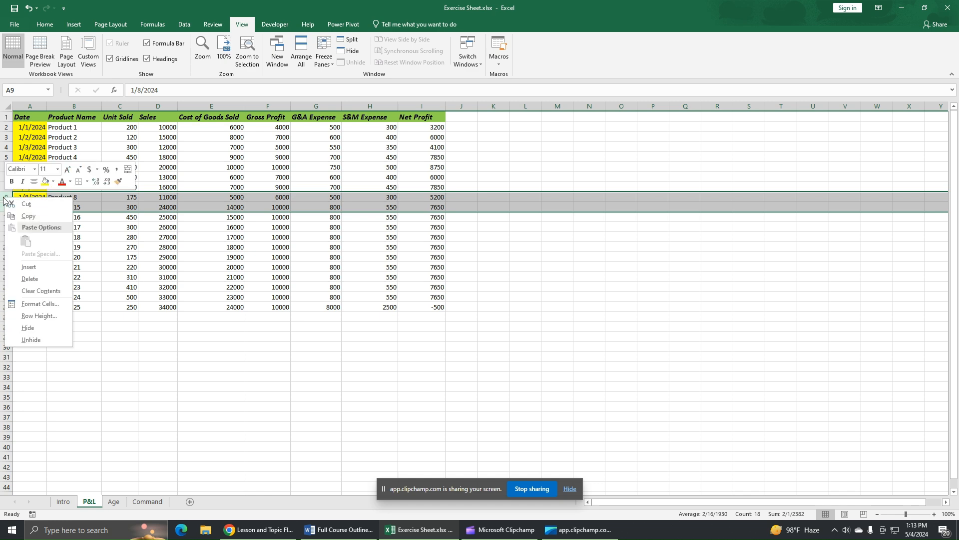
click(39, 339)
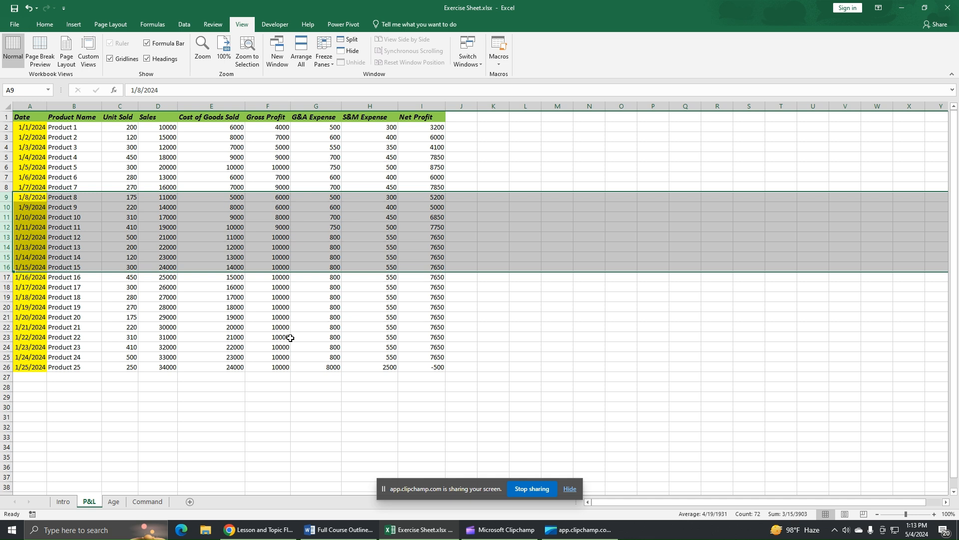
click(477, 331)
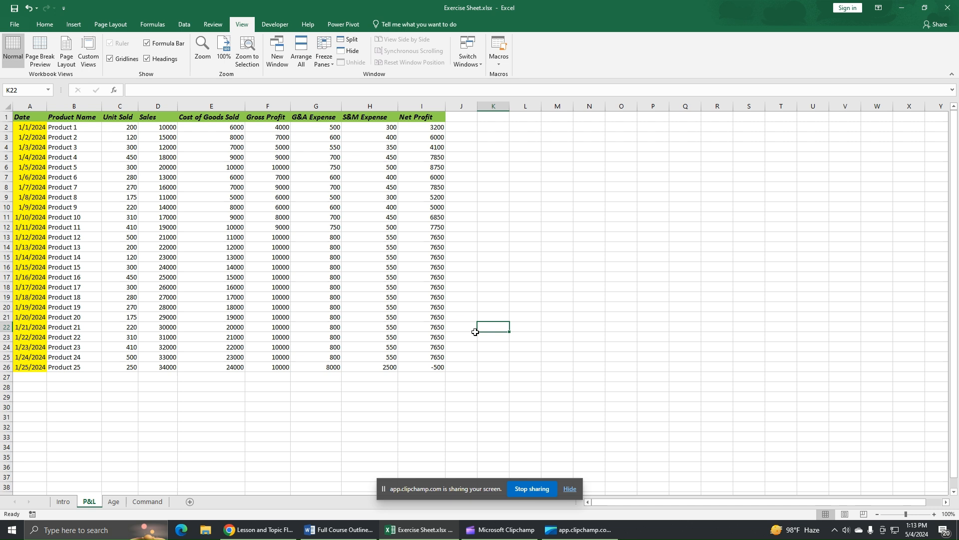